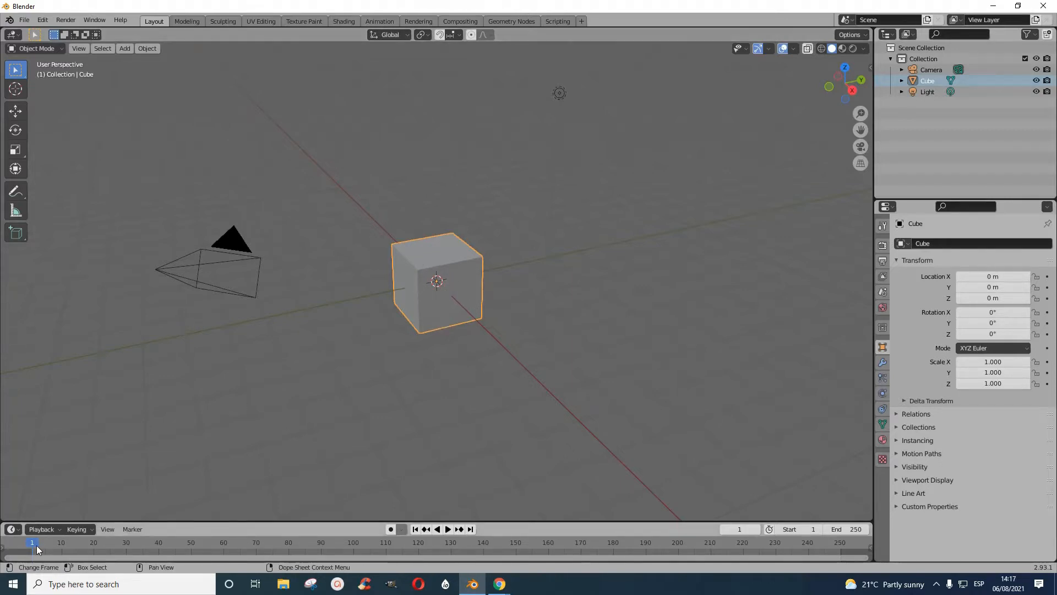
Enlarge the timeline area below the 3D viewport and keep the cube selected.
drag(129, 520, 148, 445)
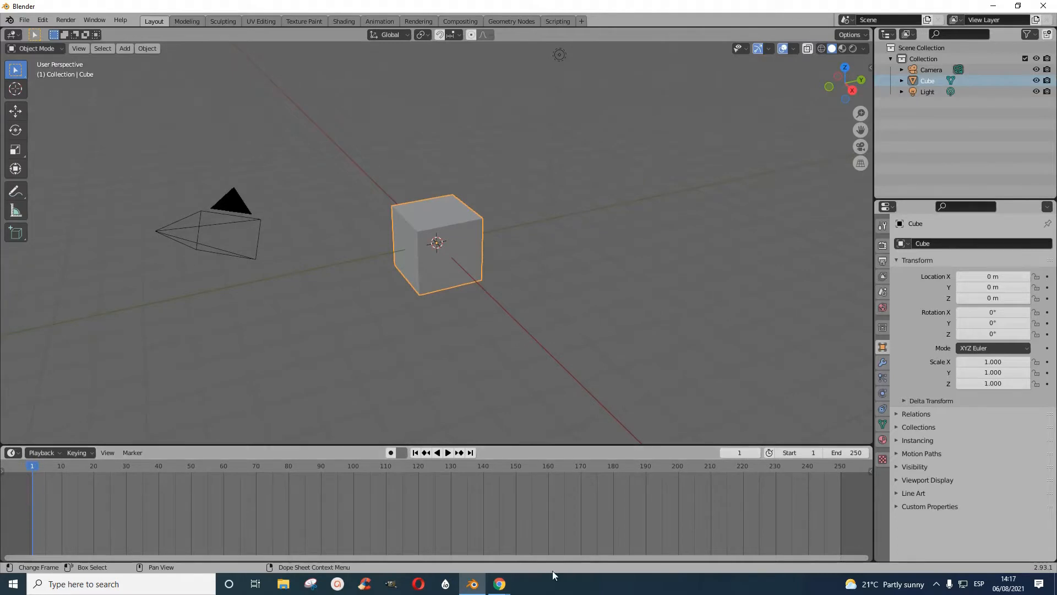
click(14, 454)
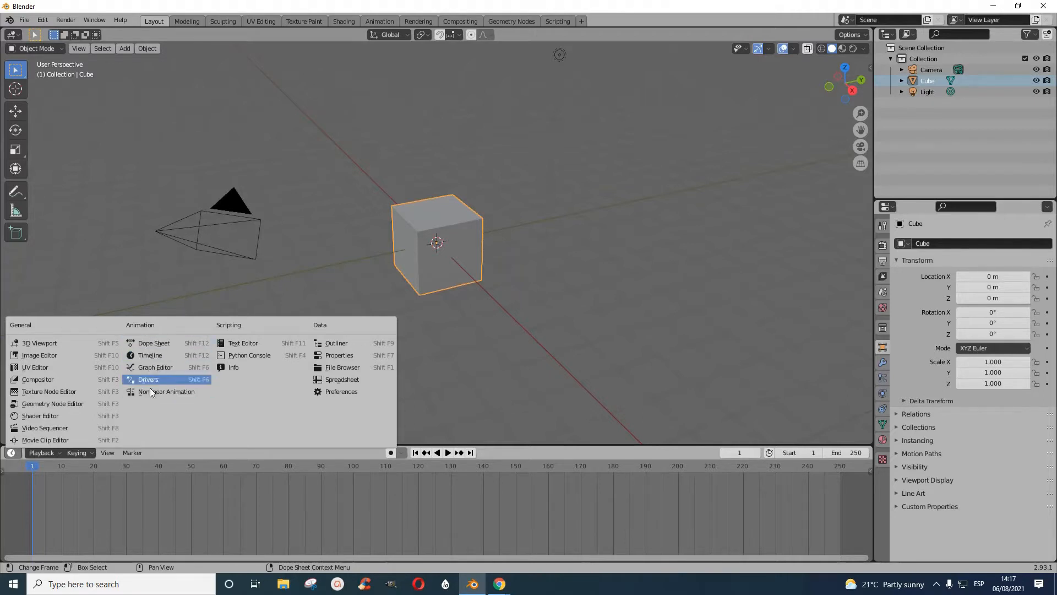
click(439, 374)
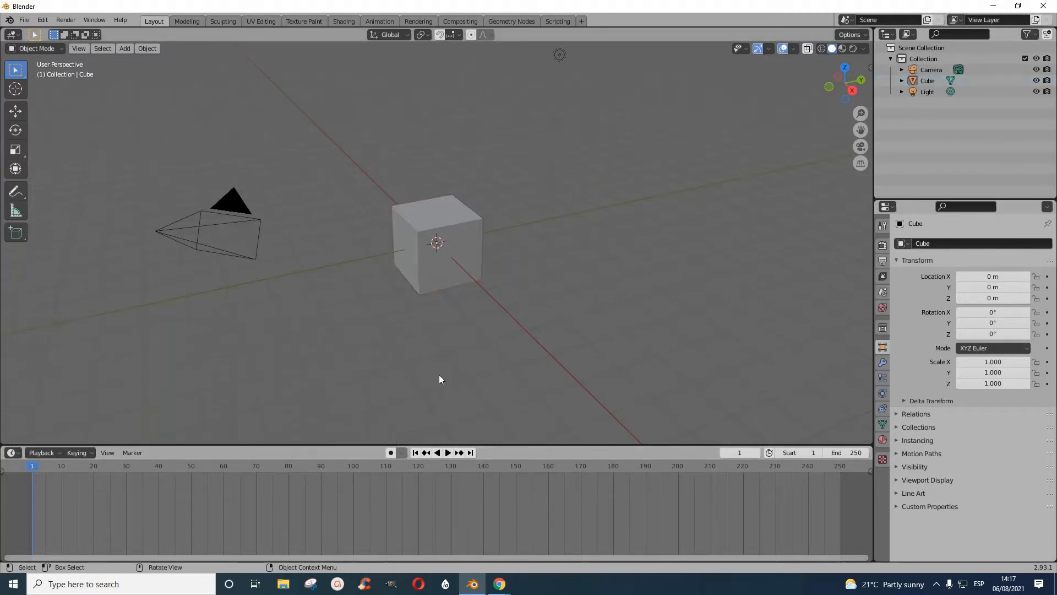
click(435, 287)
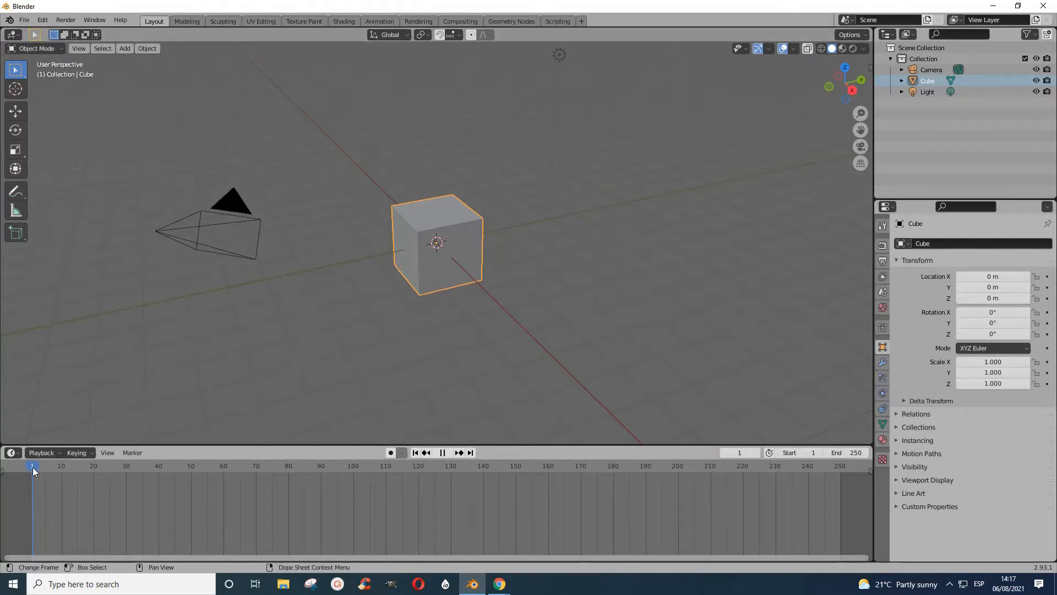
Try out playback and frame scrubbing on the empty timeline, returning the current frame to 1.
key(space)
key(space)
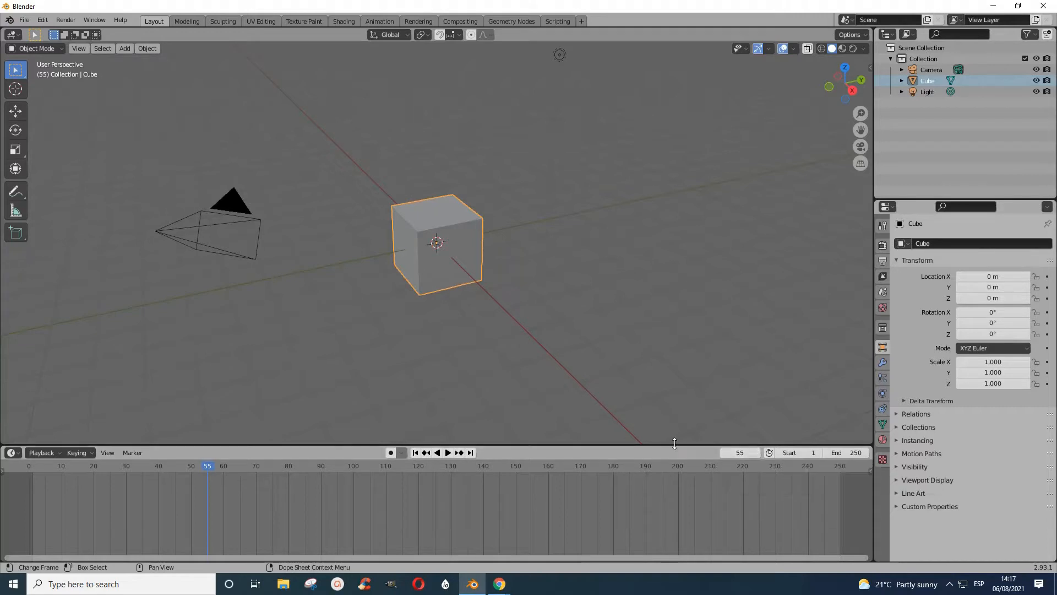
click(738, 454)
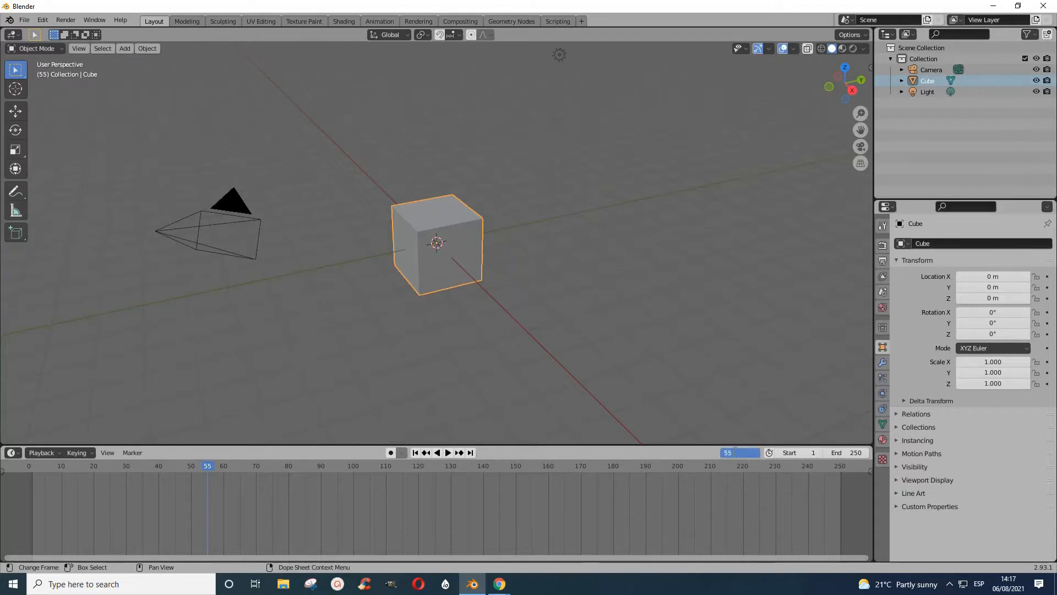
text(5)
text(1)
key(Return)
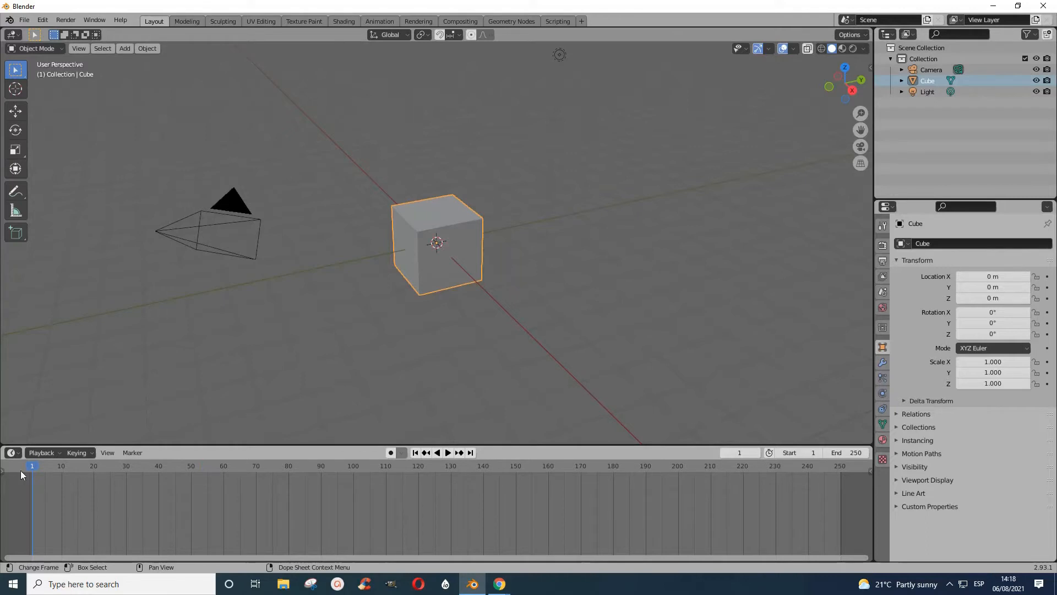
key(space)
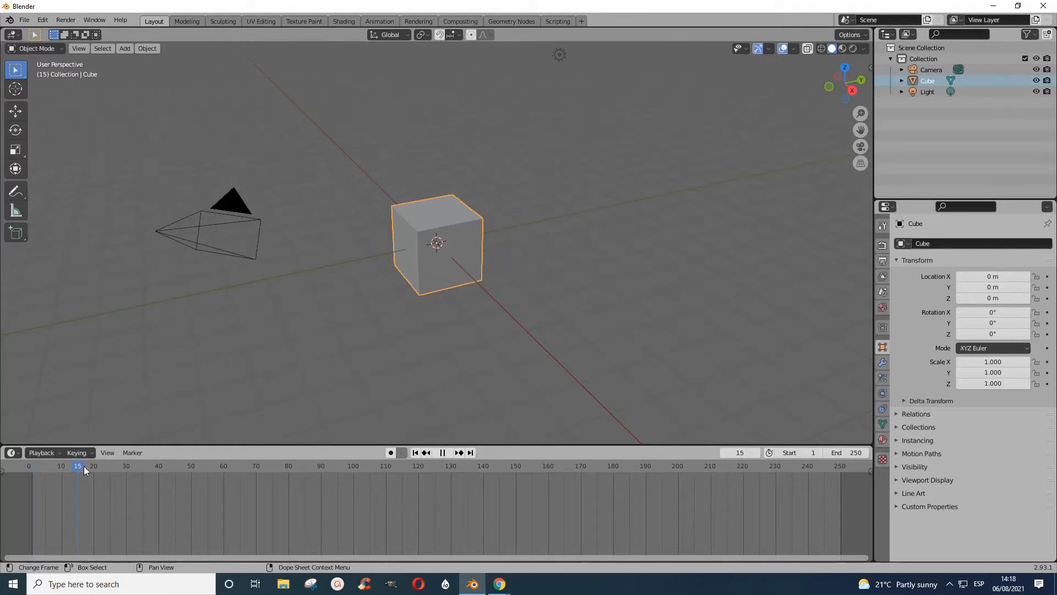
drag(47, 466, 32, 468)
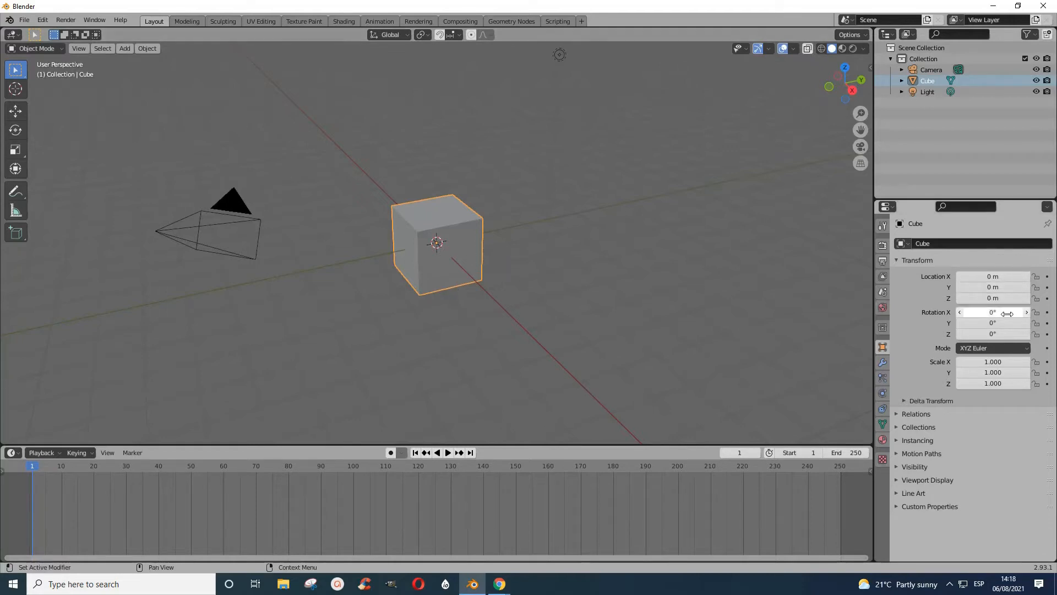
Set the cube's Y rotation to 30°.
click(986, 323)
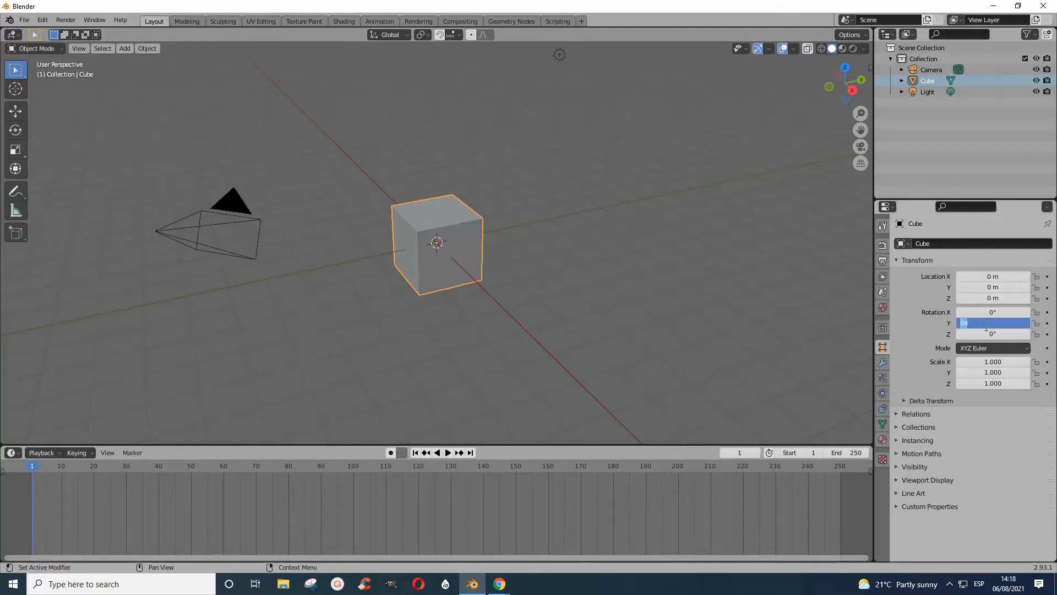
click(967, 325)
text(3)
key(Return)
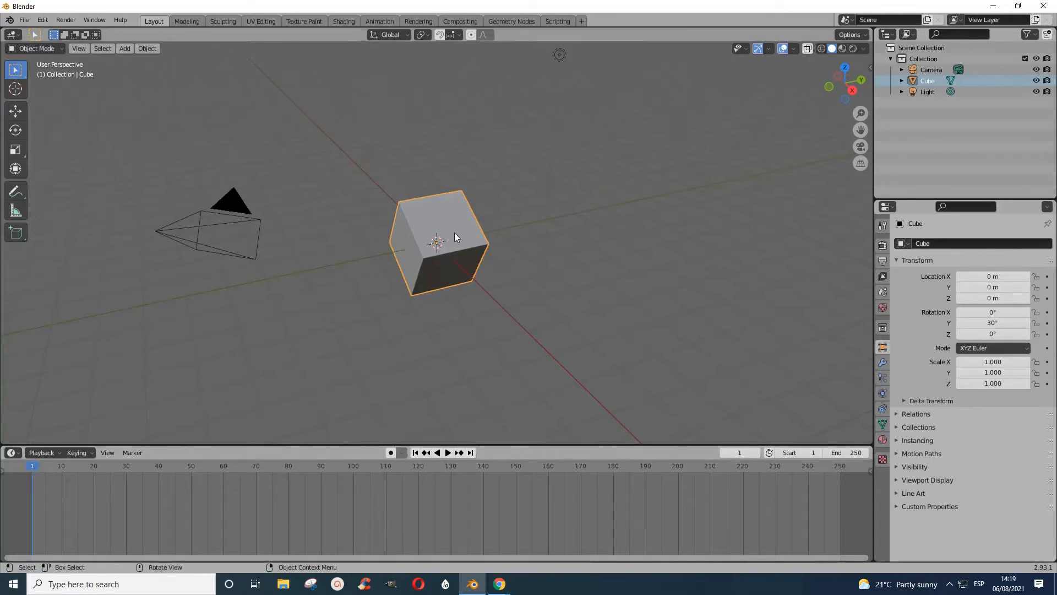
Insert a Location & Rotation keyframe for the cube at frame 1.
key(i)
right_click(461, 232)
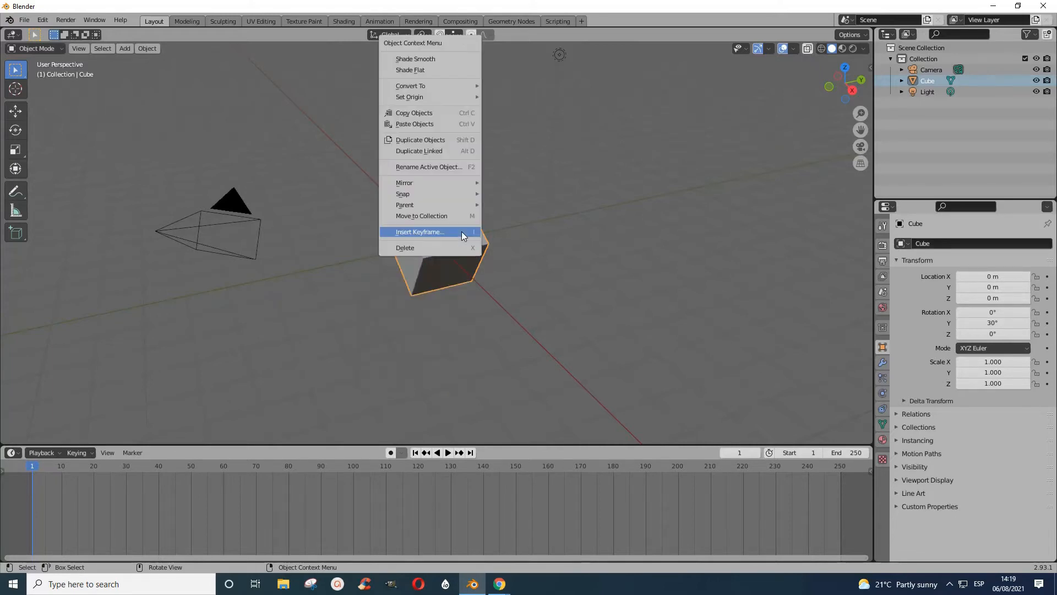
click(428, 232)
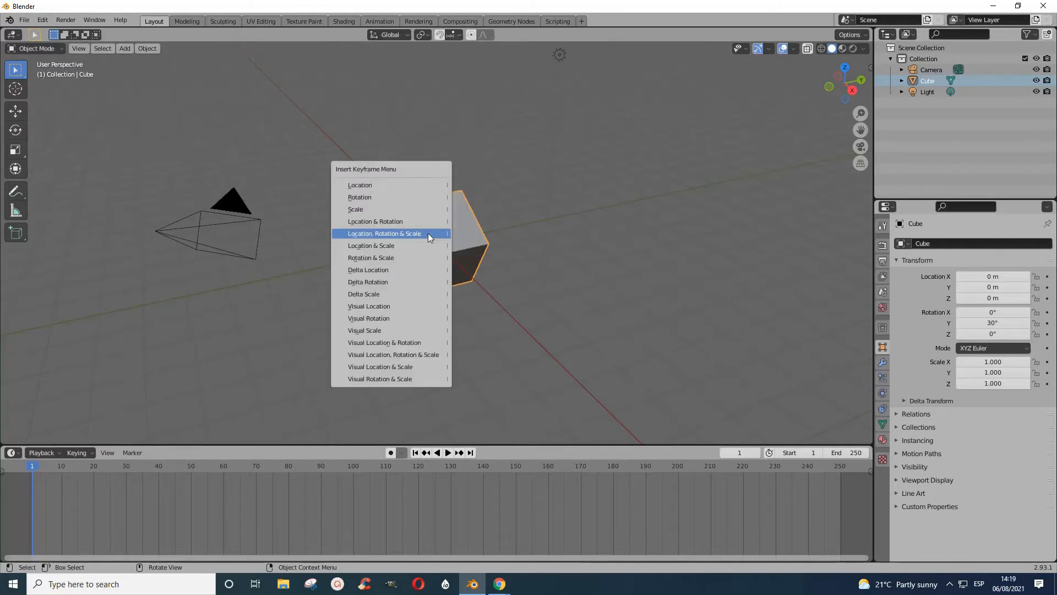
click(384, 223)
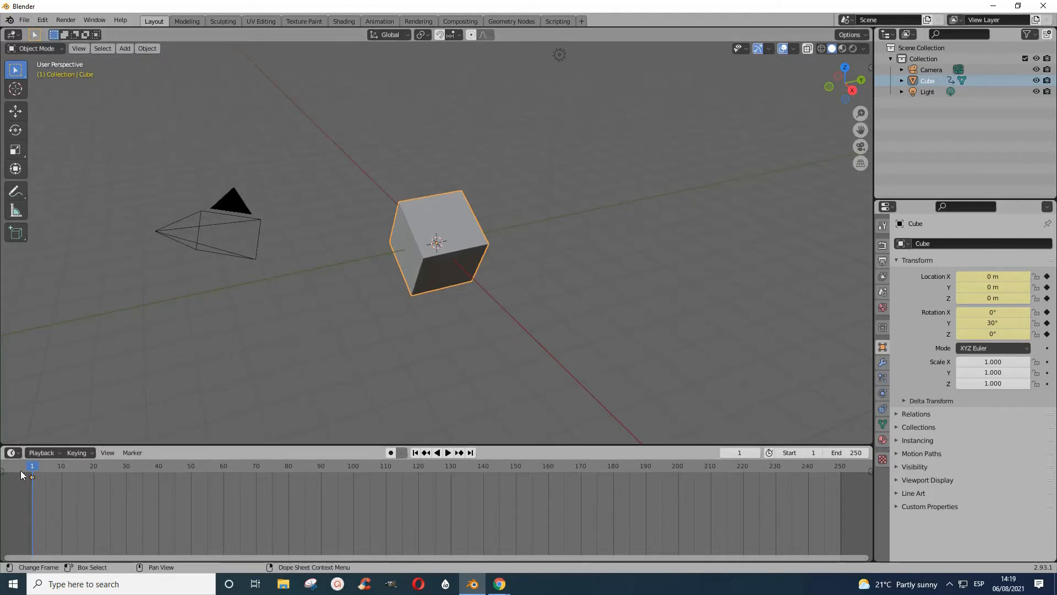
Go to frame 40 and move the cube to about X 2.66 m, Y 7.65 m, Z 1.31 m.
key(space)
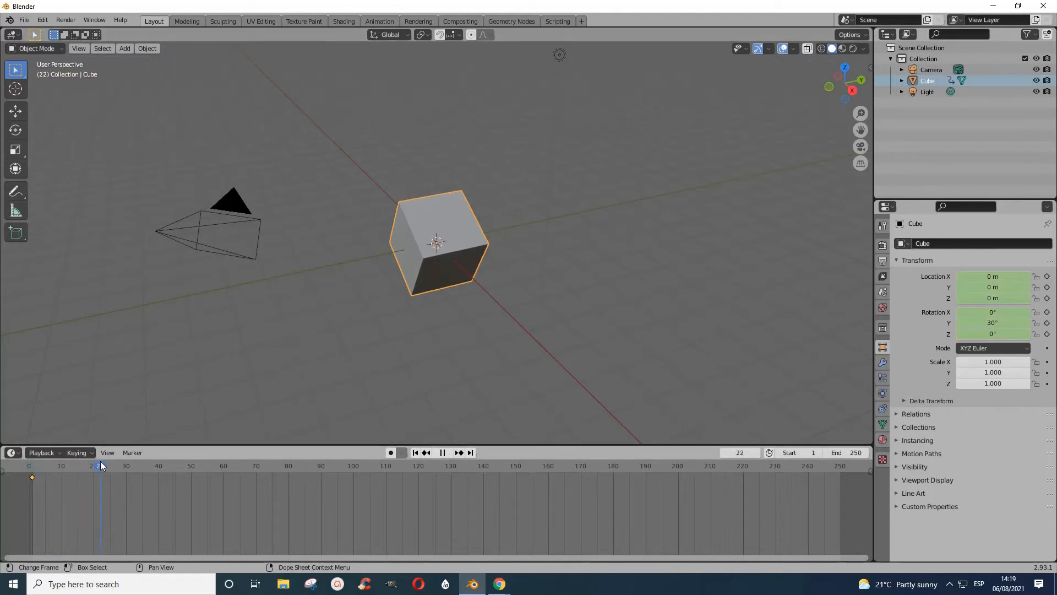
drag(127, 467, 159, 472)
key(space)
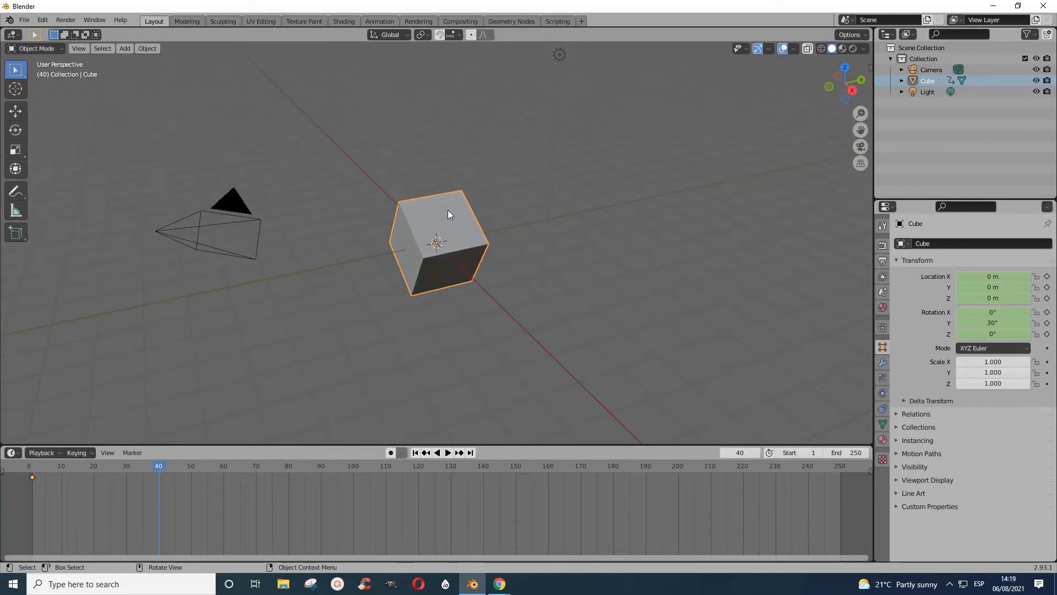
key(g)
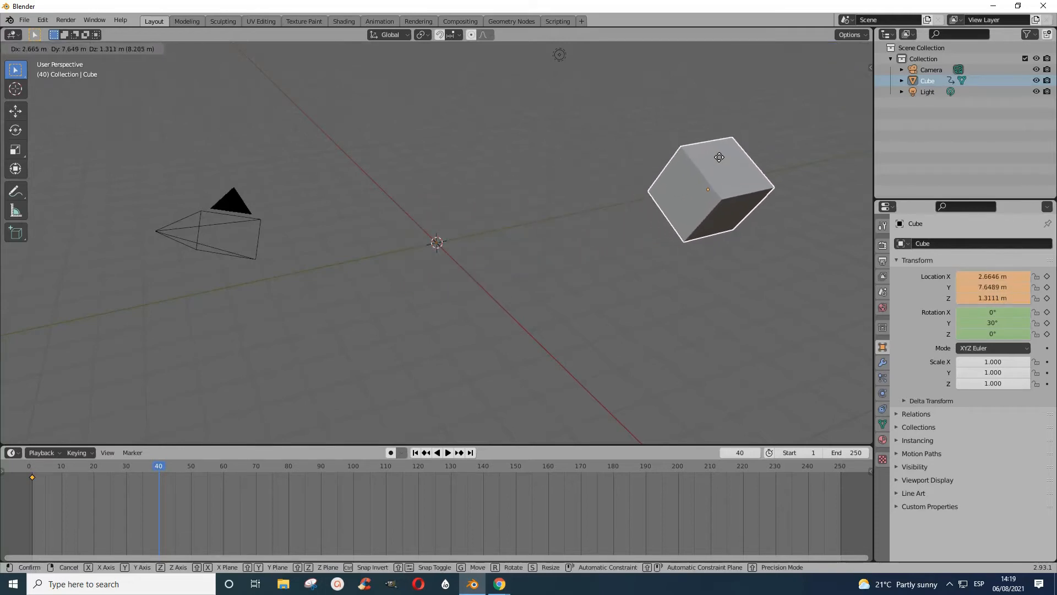
click(719, 157)
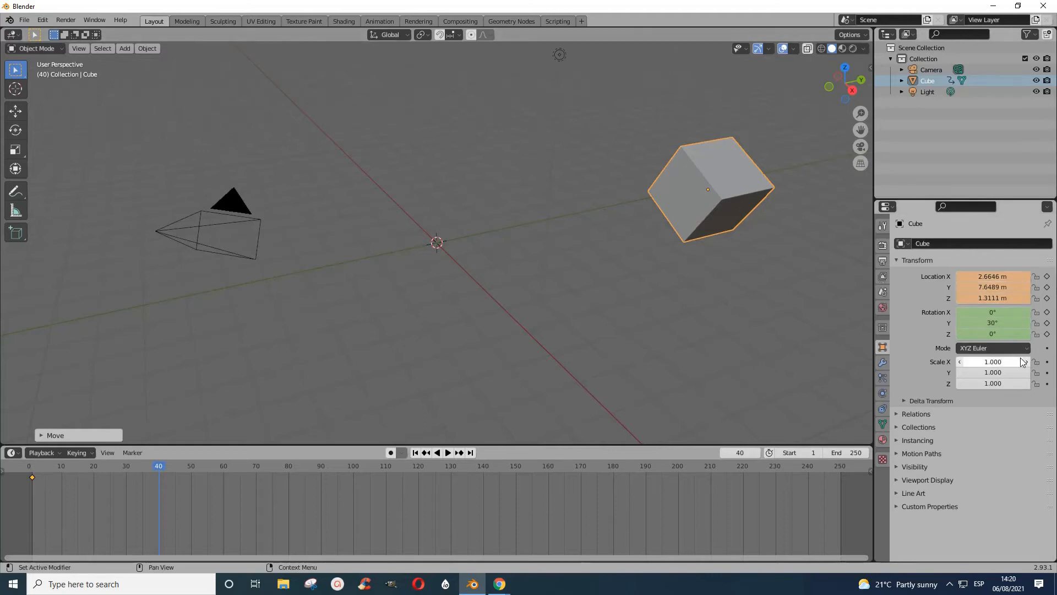
Set the cube's X scale to 1.2.
click(995, 374)
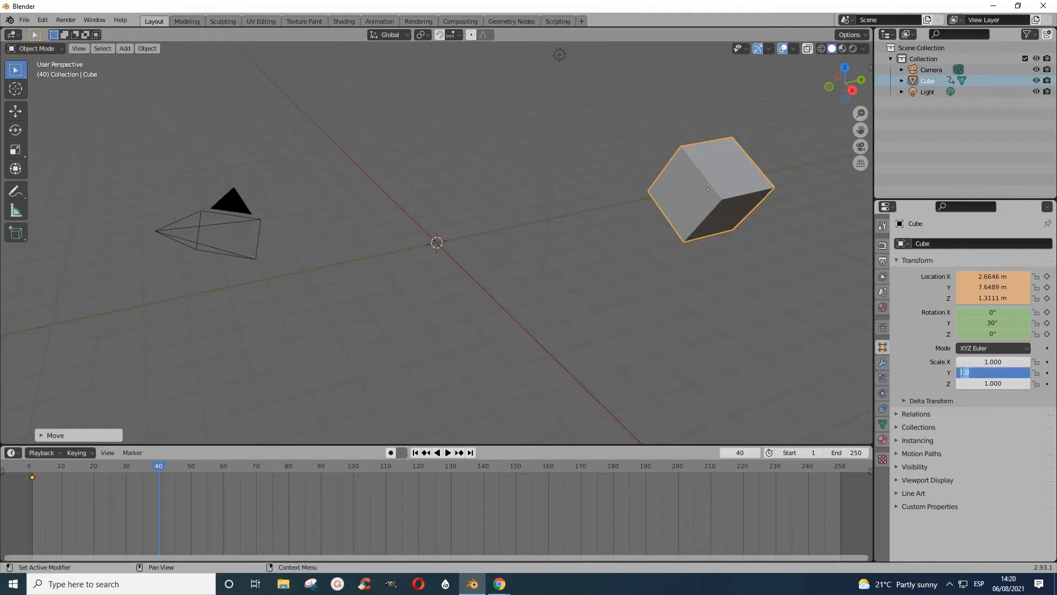
click(986, 362)
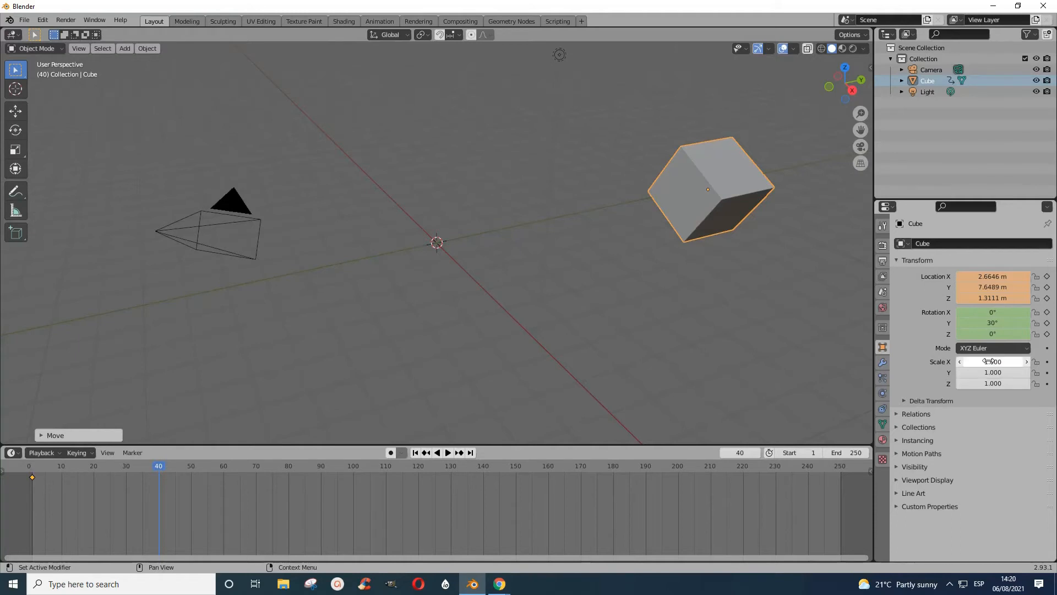
click(988, 361)
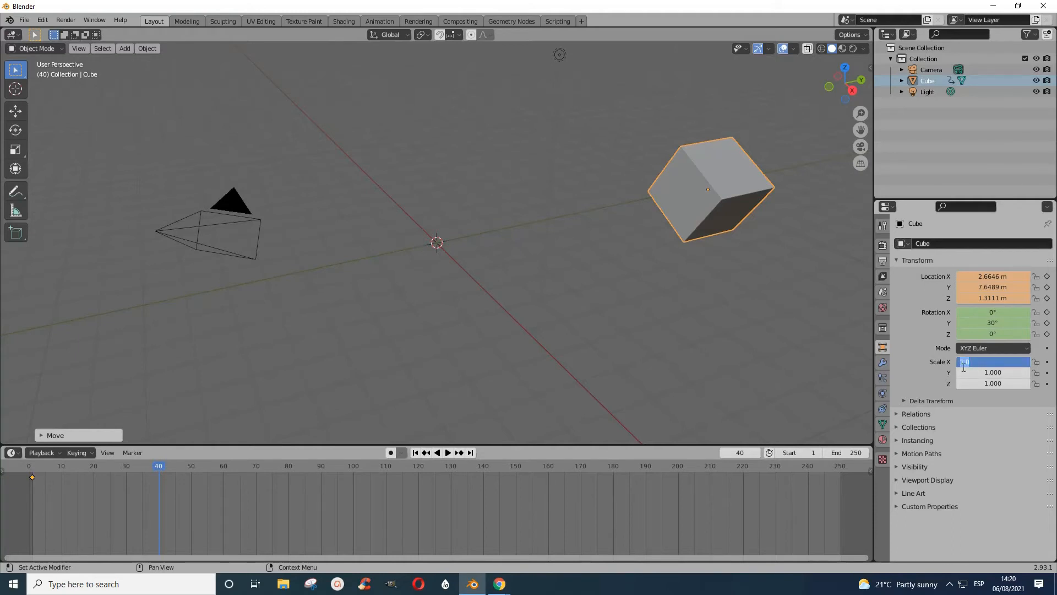
click(965, 361)
key(Return)
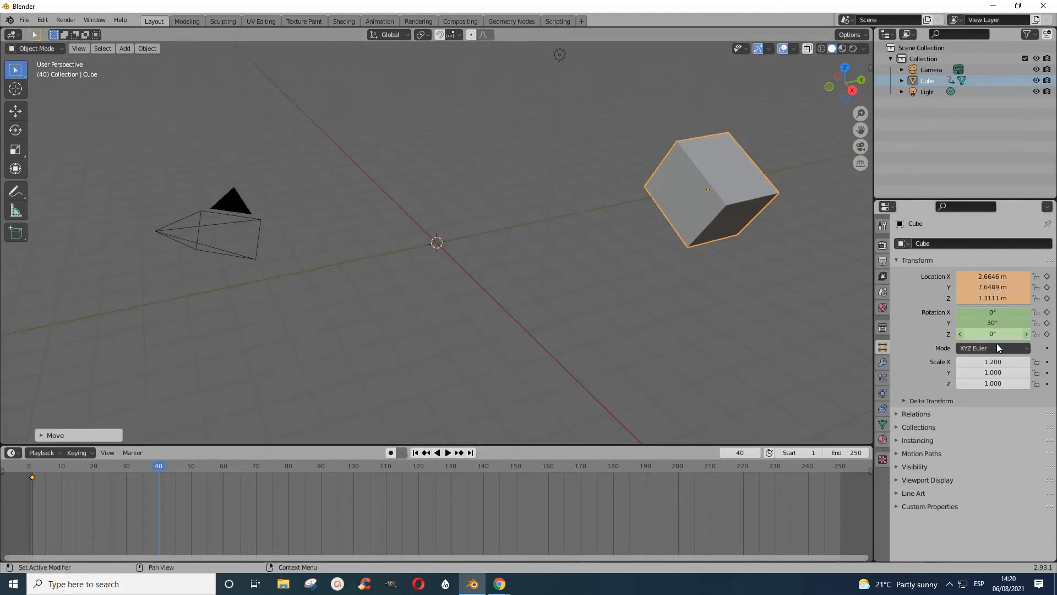
Insert a Location, Rotation & Scale keyframe for the cube at frame 40.
right_click(728, 179)
mouse_move(729, 179)
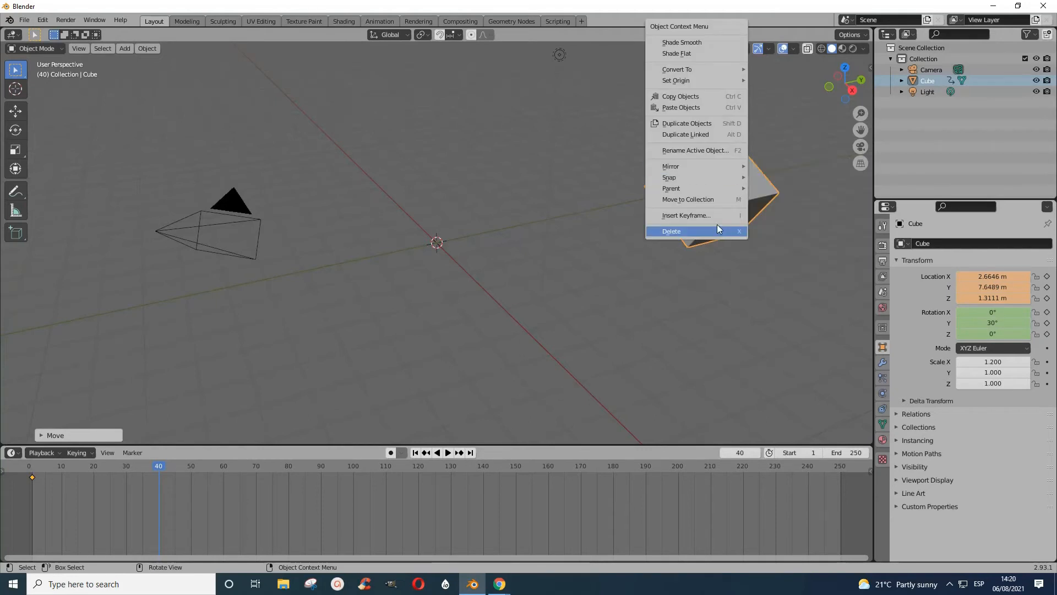
click(762, 203)
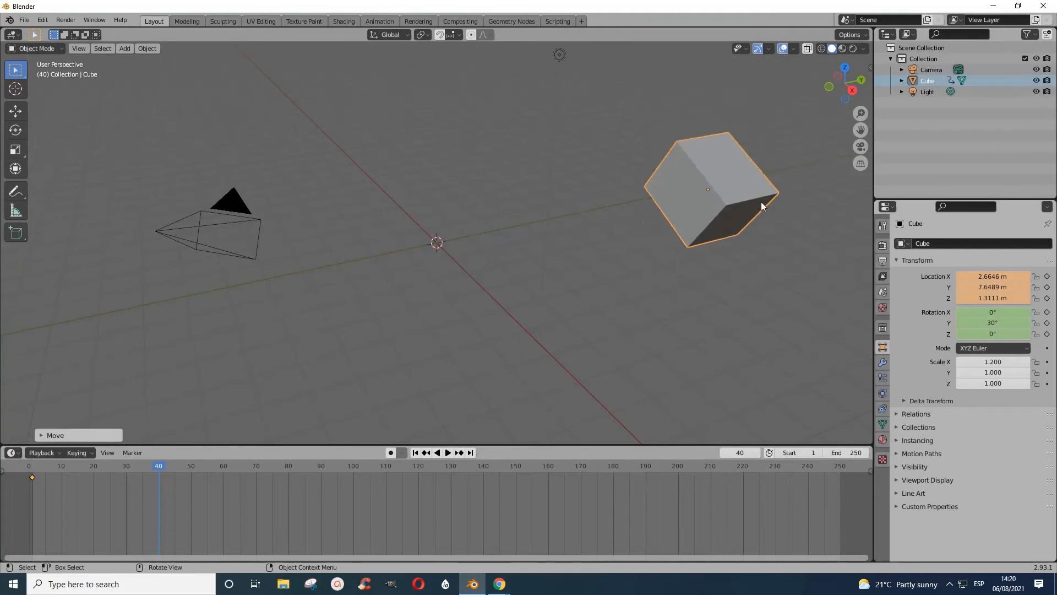
key(i)
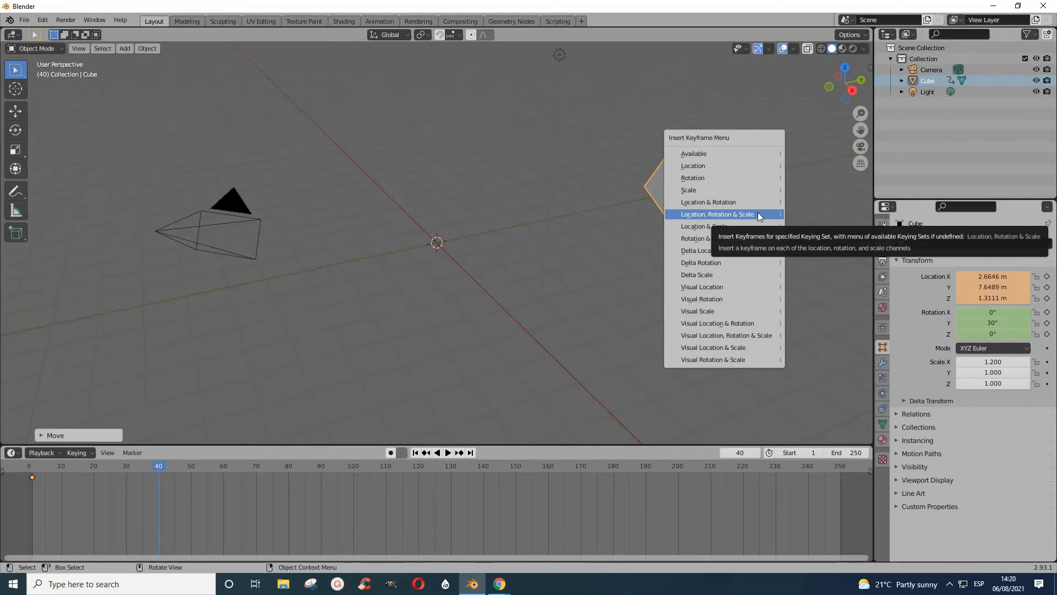
click(757, 213)
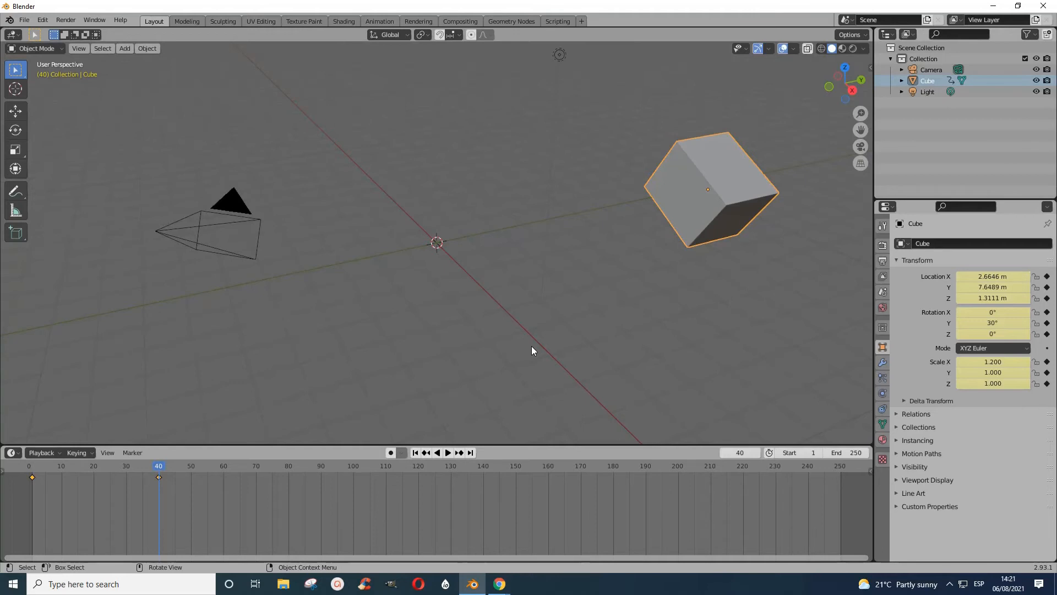
Go to frame 80 and move the cube to about X 1.09 m, Y 3.59 m, Z 0.90 m.
click(167, 469)
drag(221, 468, 290, 473)
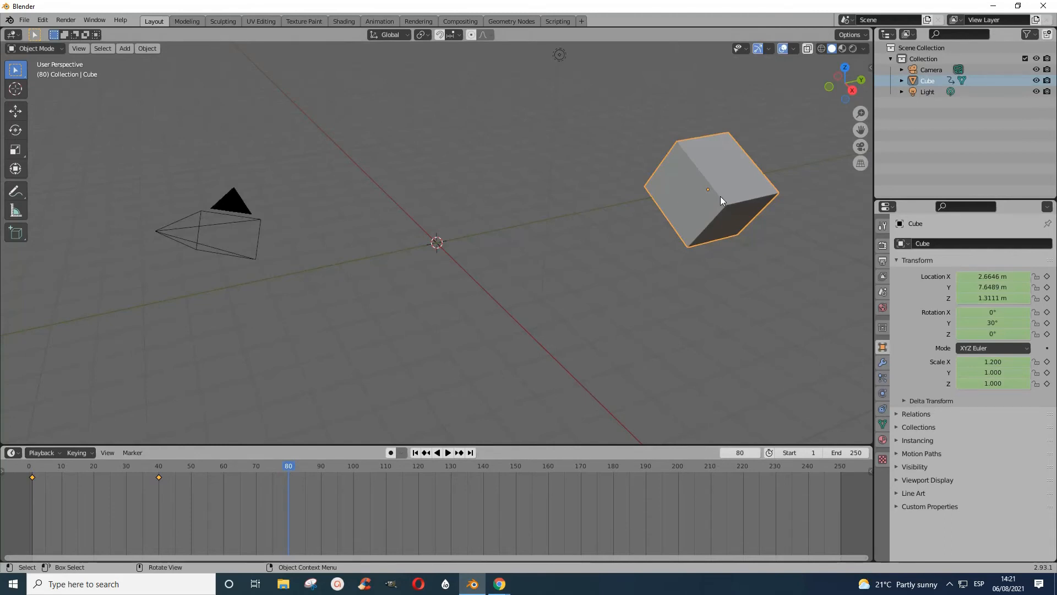
key(g)
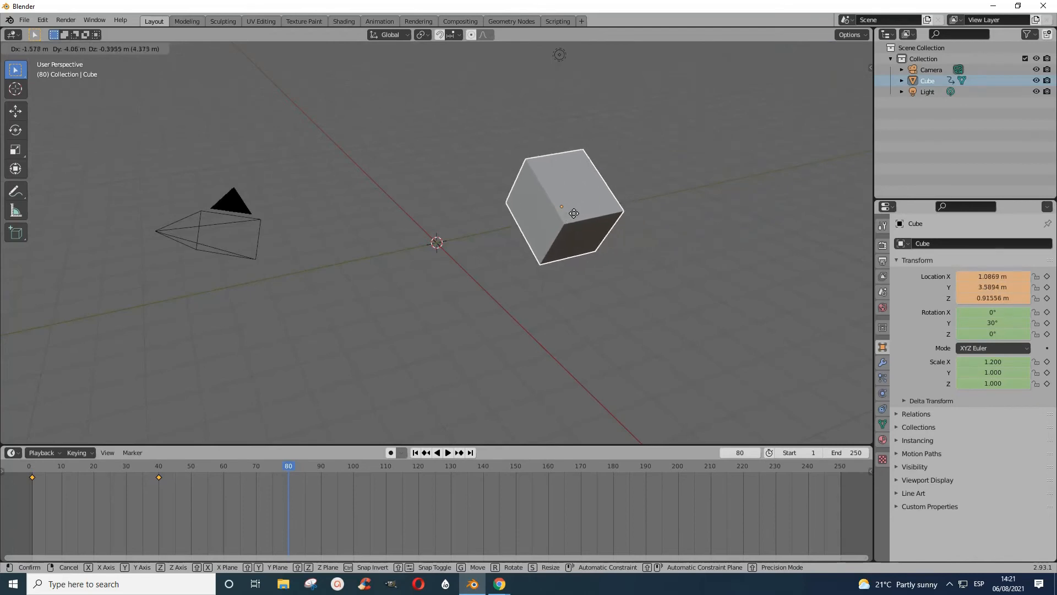
click(574, 215)
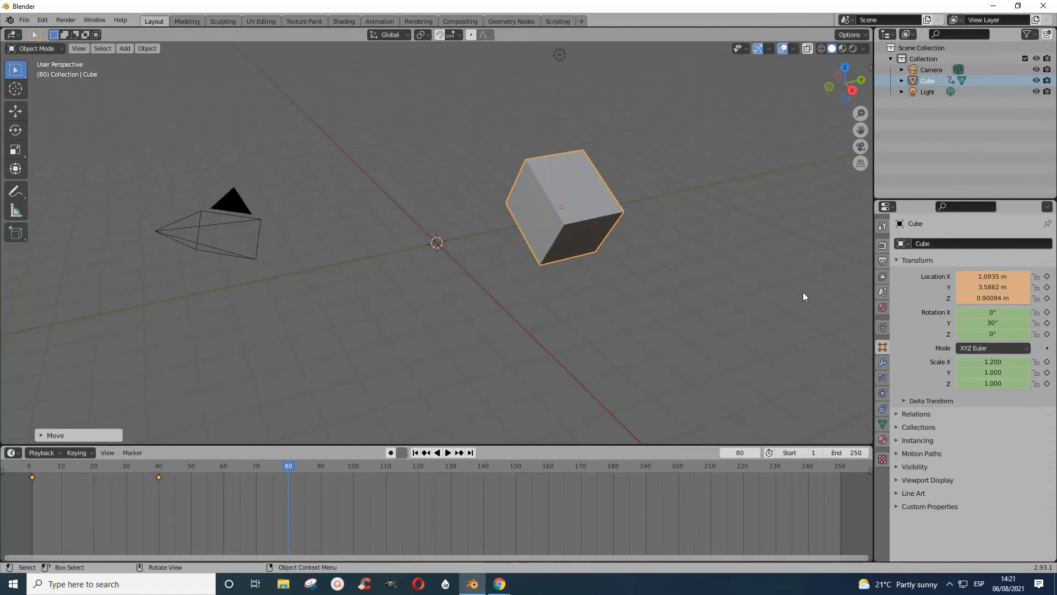
Set the cube's Y rotation to 45° and insert a Location, Rotation & Scale keyframe at frame 80.
click(994, 324)
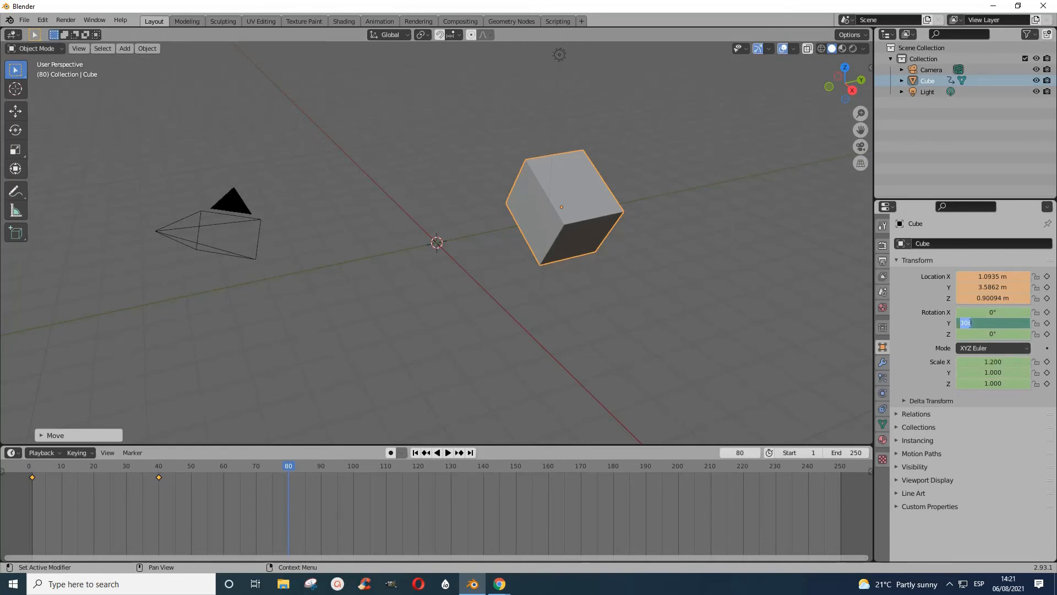
click(965, 322)
text(45)
key(Return)
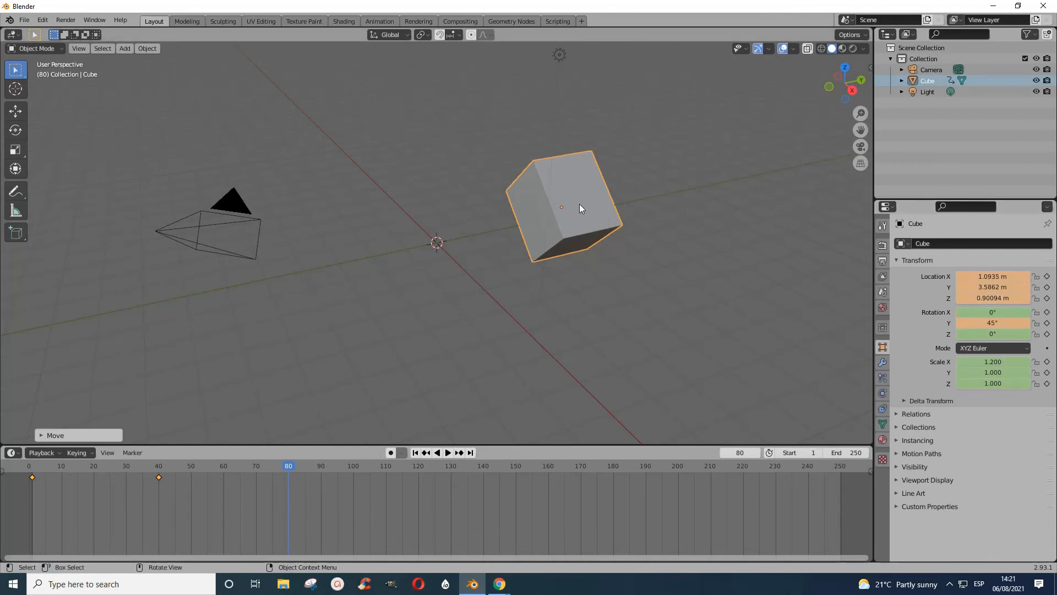
key(i)
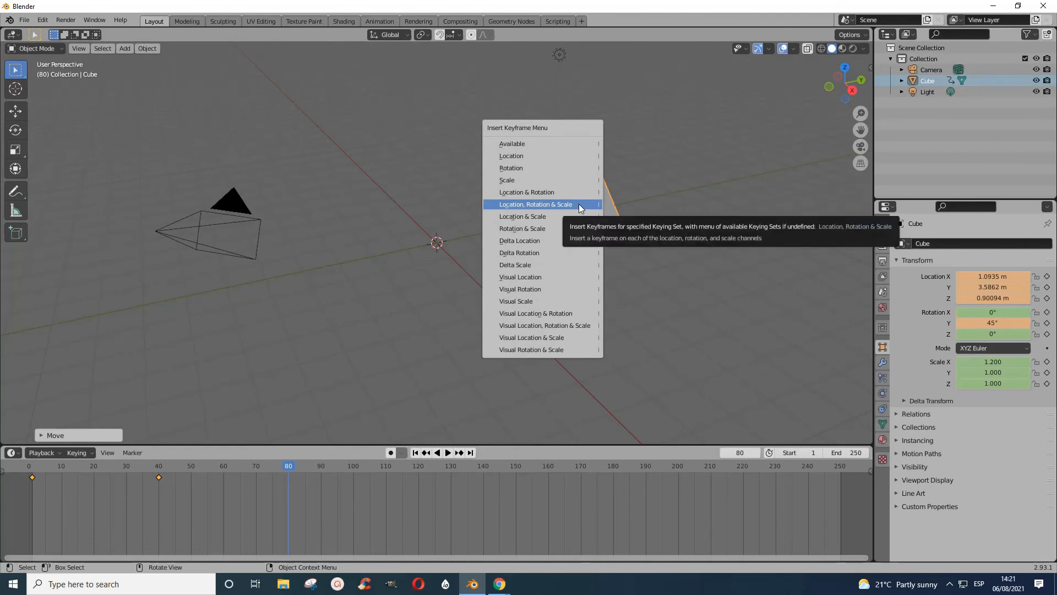
click(579, 204)
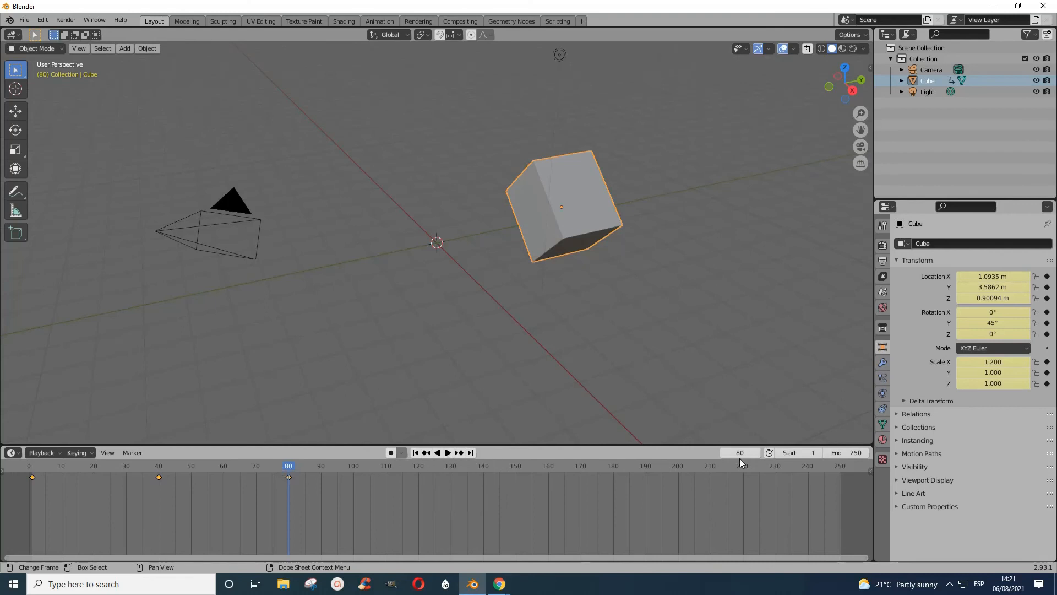
Play the cube animation from the first frame, stopping it after the last keyframe.
click(415, 453)
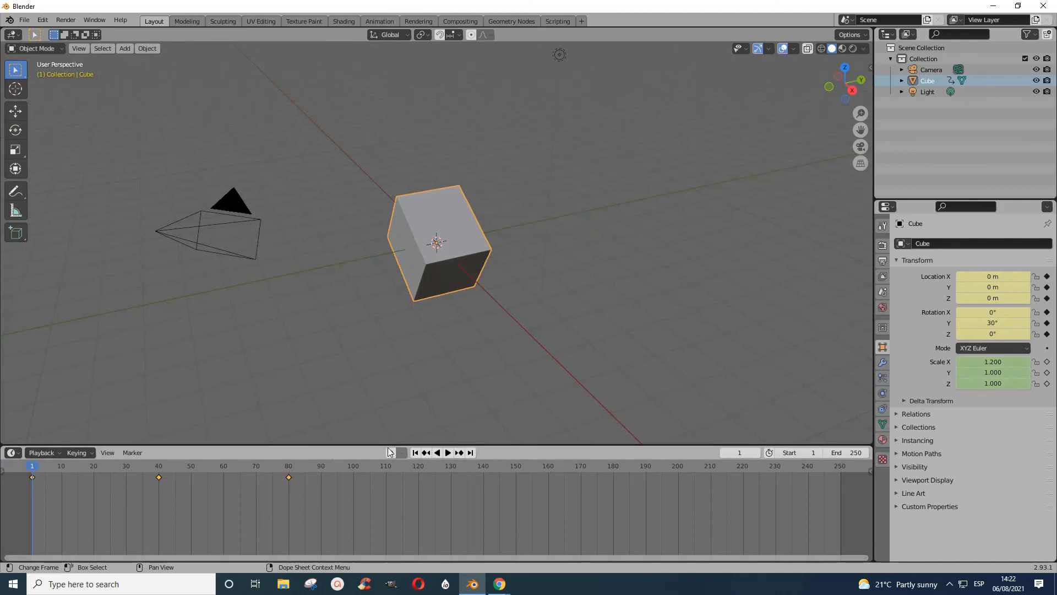
click(449, 452)
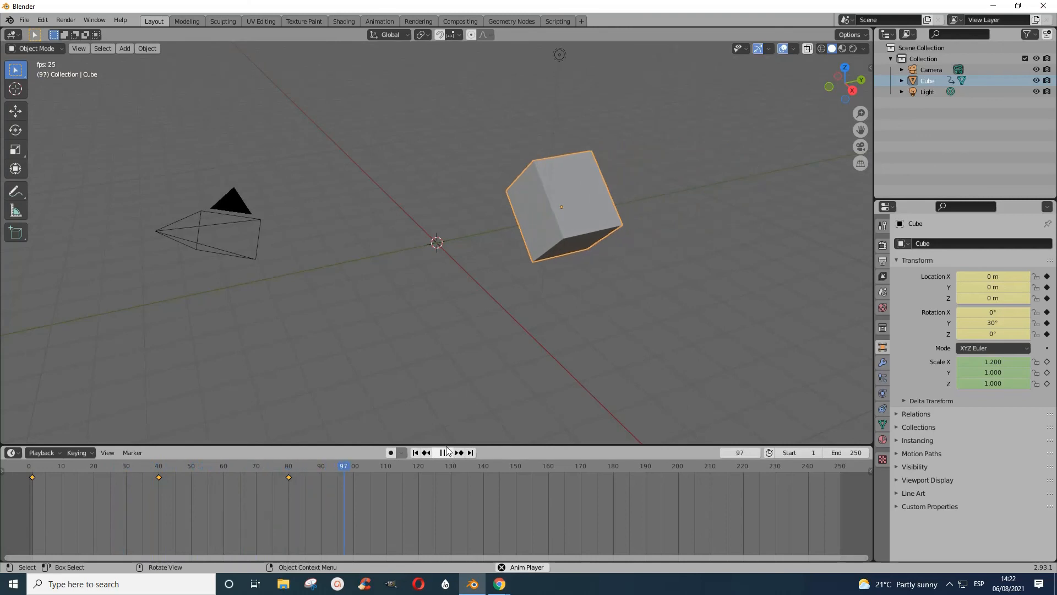
click(443, 452)
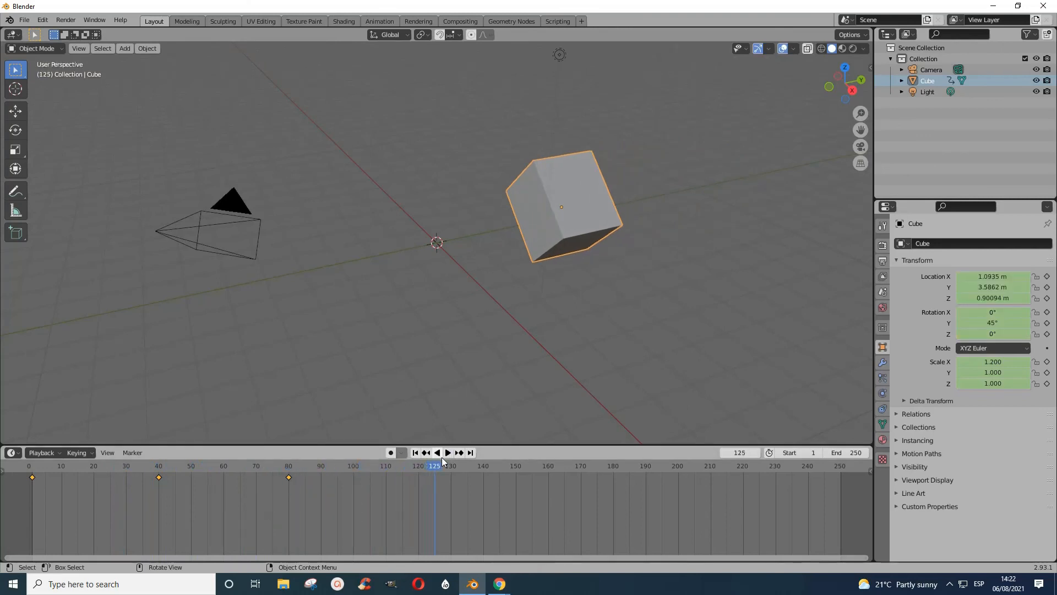